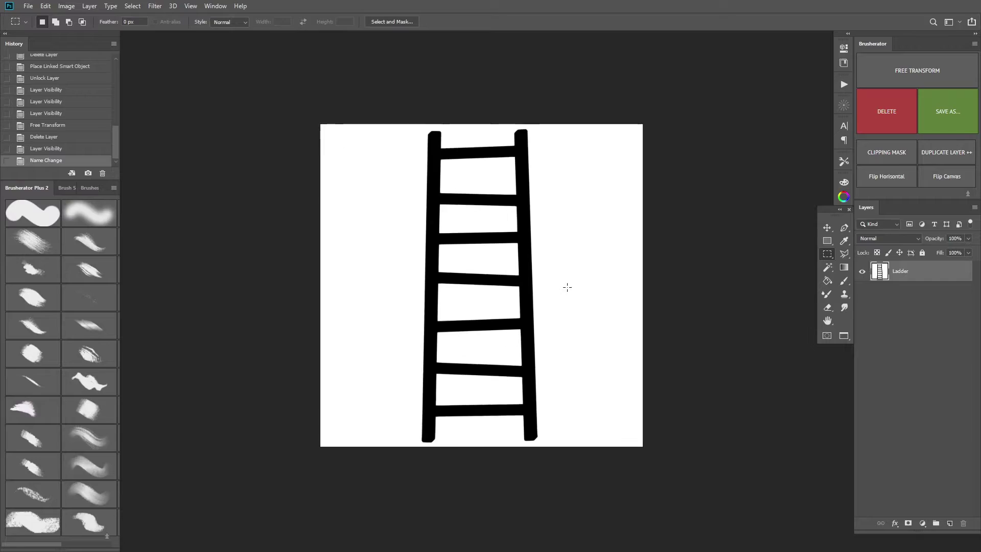
{"action": "scroll", "coordinate": [567, 286], "scroll_direction": "up", "scroll_amount": 8, "text": "alt"}
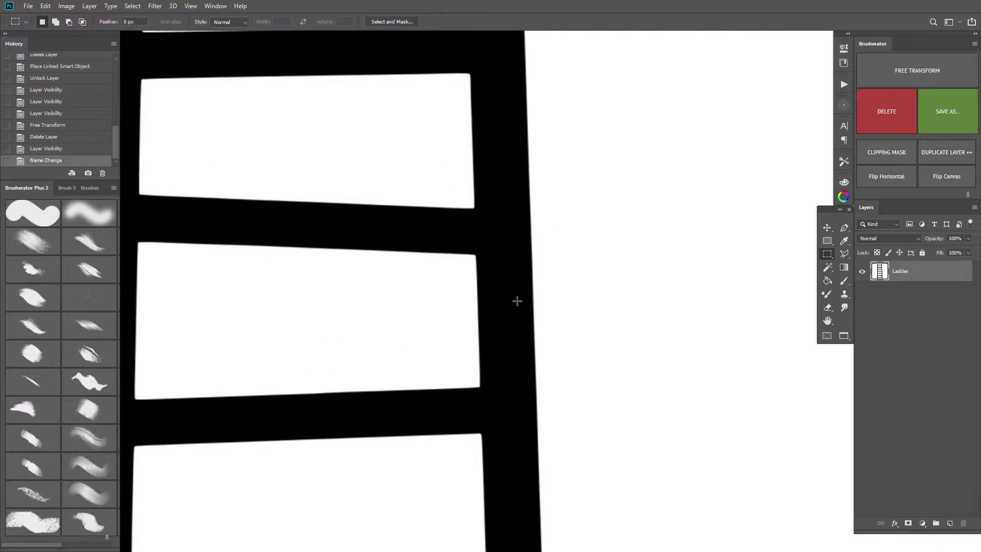
{"action": "scroll", "coordinate": [518, 301], "scroll_direction": "up", "scroll_amount": 4, "text": "alt"}
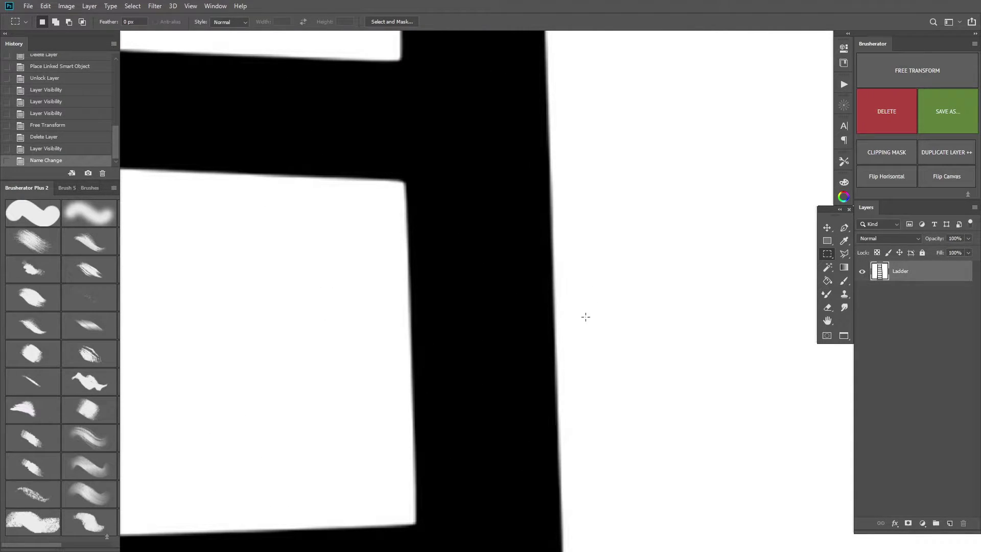
{"action": "scroll", "coordinate": [577, 295], "scroll_direction": "down", "scroll_amount": 12, "text": "alt"}
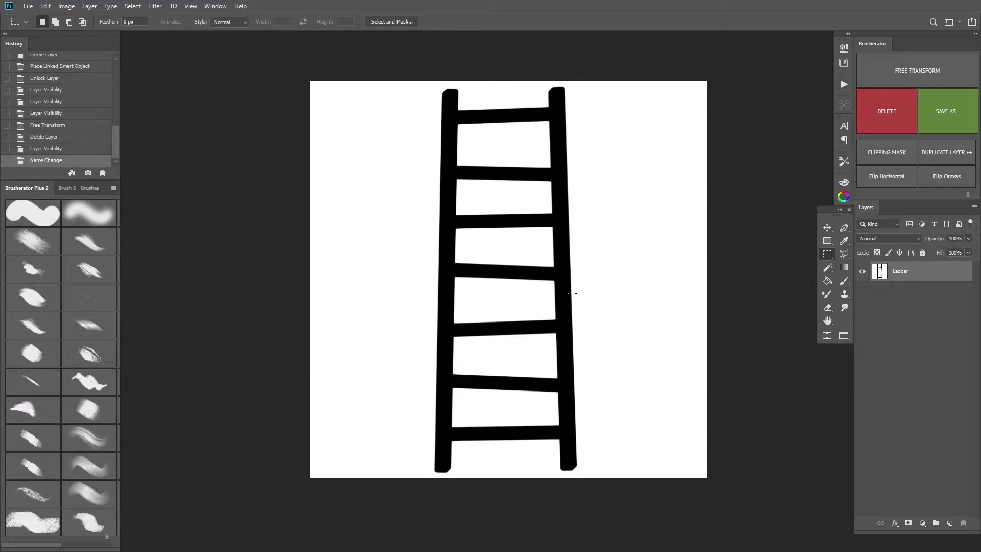
{"action": "scroll", "coordinate": [572, 293], "scroll_direction": "down", "scroll_amount": 2, "text": "alt"}
{"action": "left_click_drag", "start_coordinate": [567, 293], "coordinate": [544, 305]}
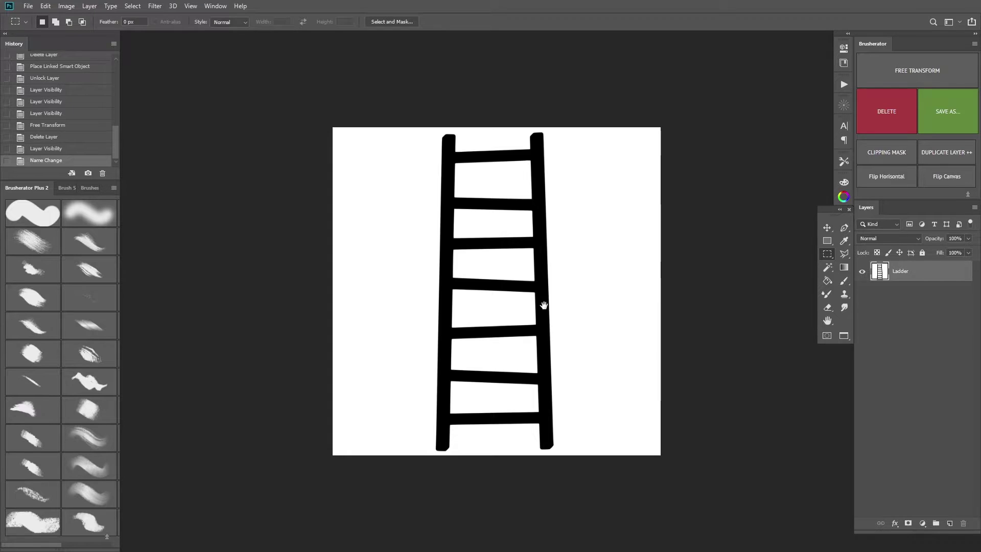
Step: Capture the ladder image as a library shape with reduced detail
{"action": "left_click", "coordinate": [222, 7]}
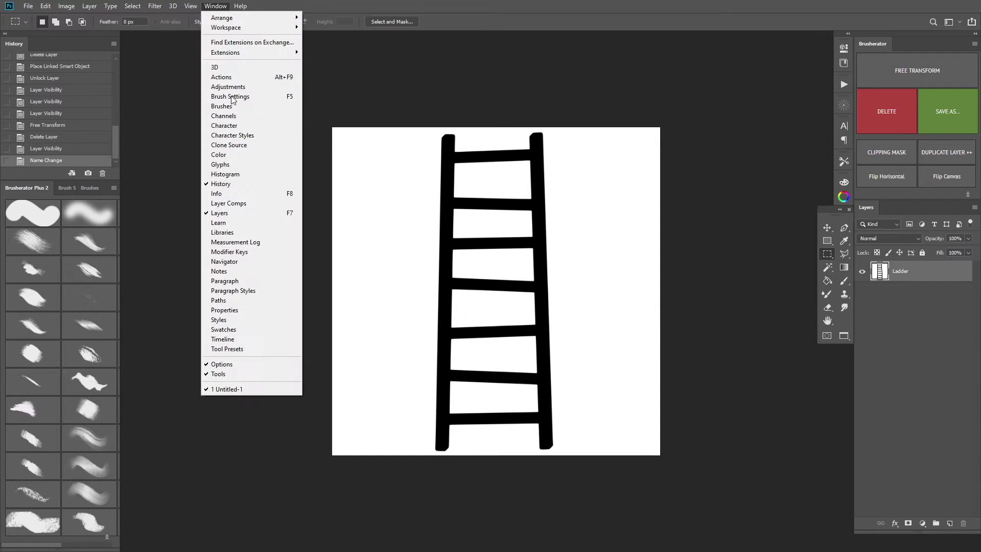
{"action": "left_click", "coordinate": [241, 232]}
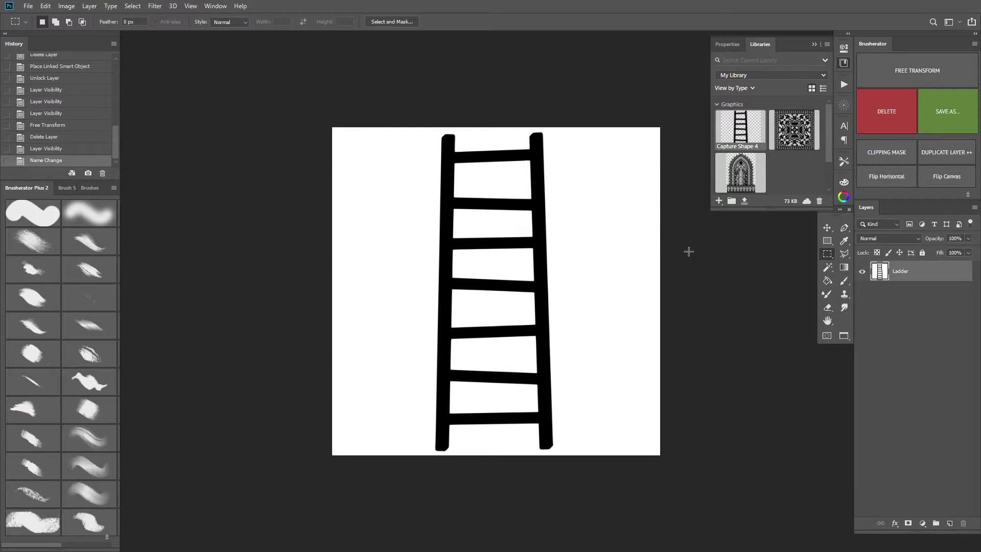
{"action": "left_click", "coordinate": [719, 200]}
{"action": "left_click", "coordinate": [737, 185]}
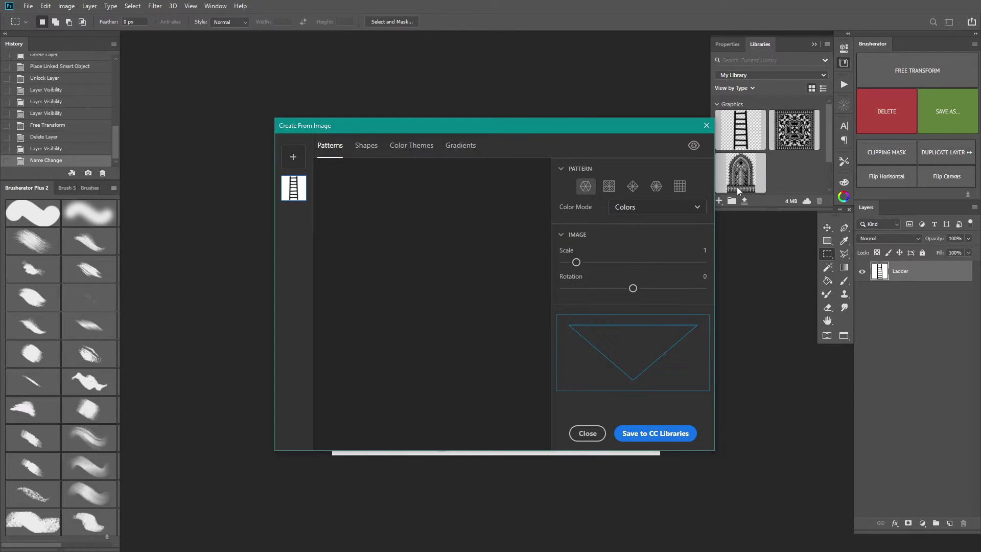
{"action": "left_click", "coordinate": [363, 146]}
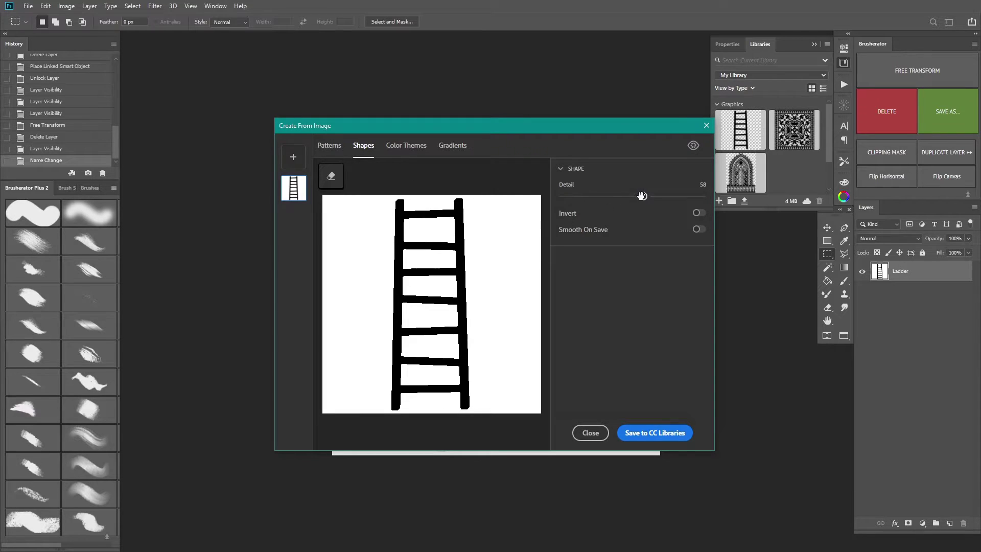
{"action": "mouse_move", "coordinate": [643, 196]}
{"action": "left_mouse_down"}
{"action": "mouse_move", "coordinate": [578, 201]}
{"action": "mouse_move", "coordinate": [690, 195]}
{"action": "mouse_move", "coordinate": [631, 197]}
{"action": "left_mouse_up"}
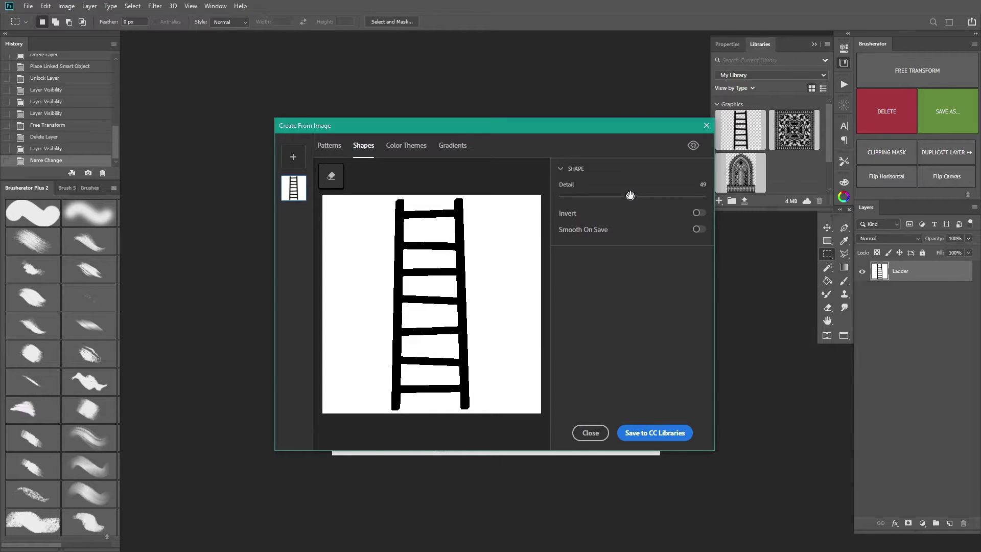
Step: Save the ladder shape to My Library and view the library on the Adobe website
{"action": "left_click", "coordinate": [671, 433]}
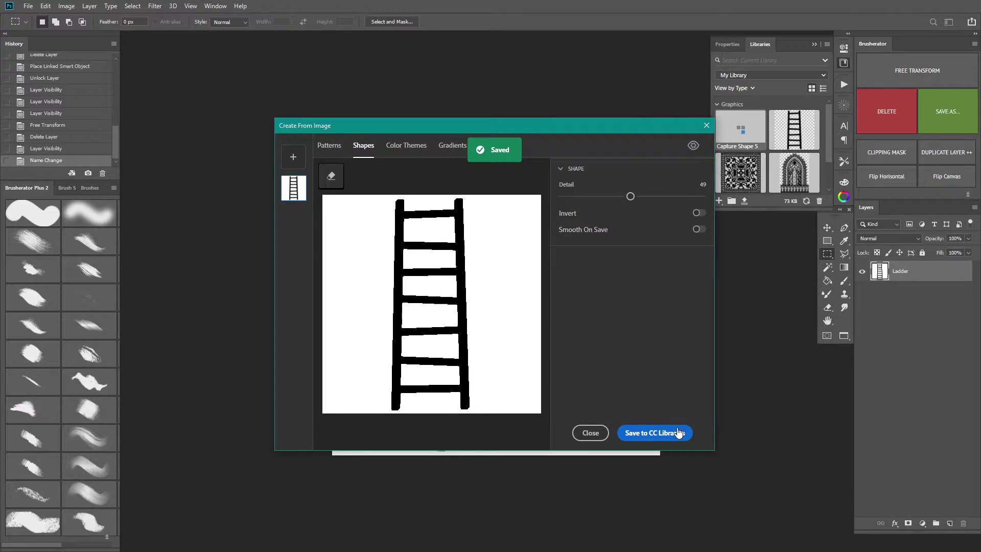
{"action": "left_click", "coordinate": [707, 125]}
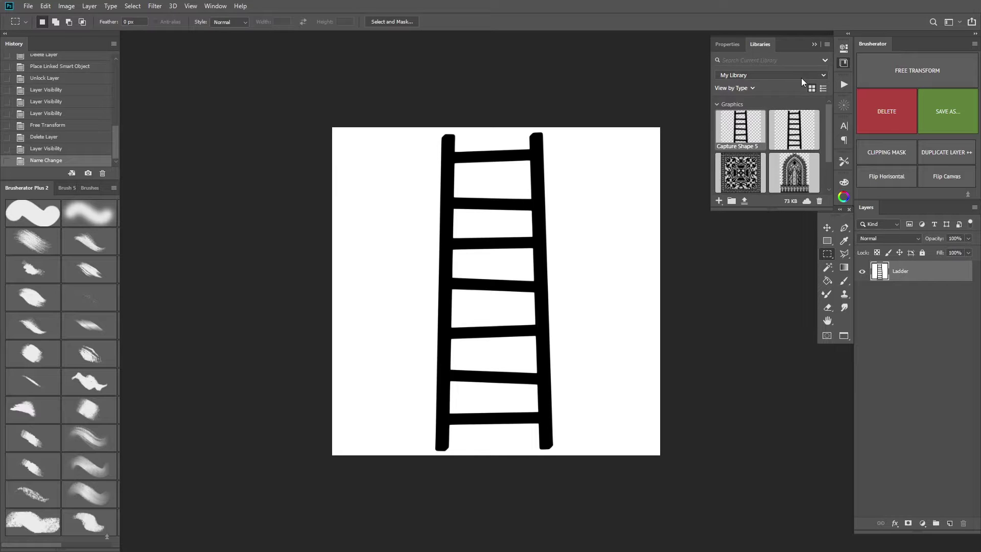
{"action": "left_click", "coordinate": [829, 45]}
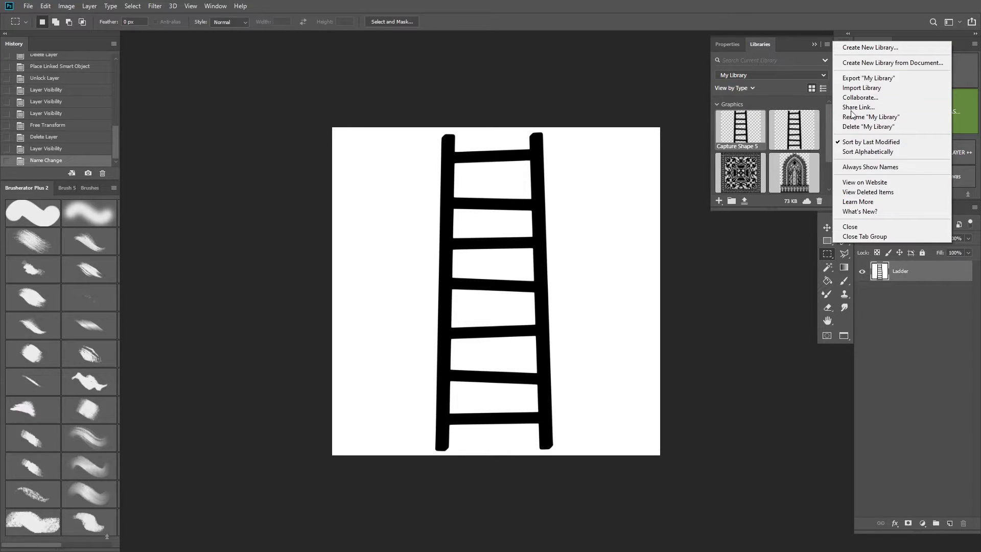
{"action": "left_click", "coordinate": [876, 183]}
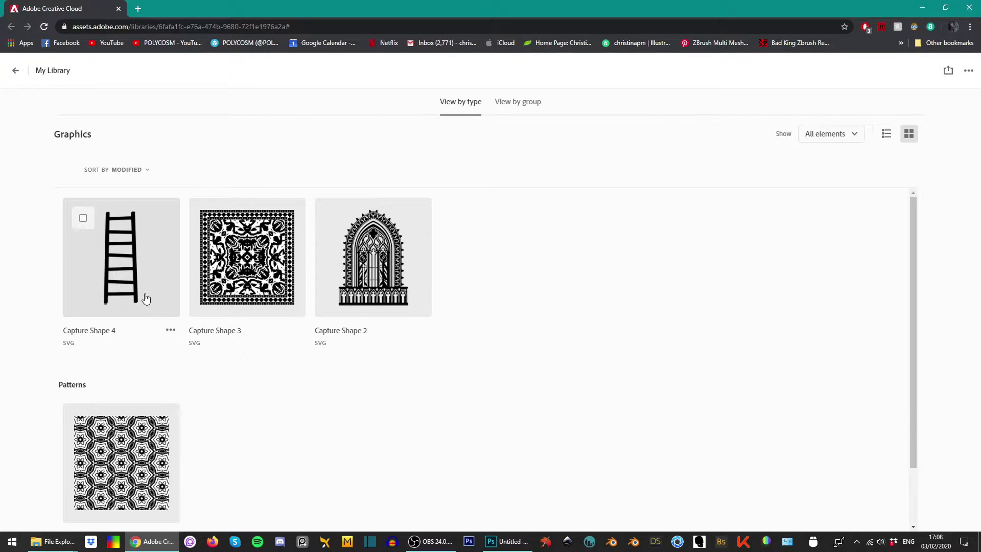
Step: Download Capture Shape 4 from the library web page as Capture Shape 4.svg
{"action": "left_click", "coordinate": [171, 330]}
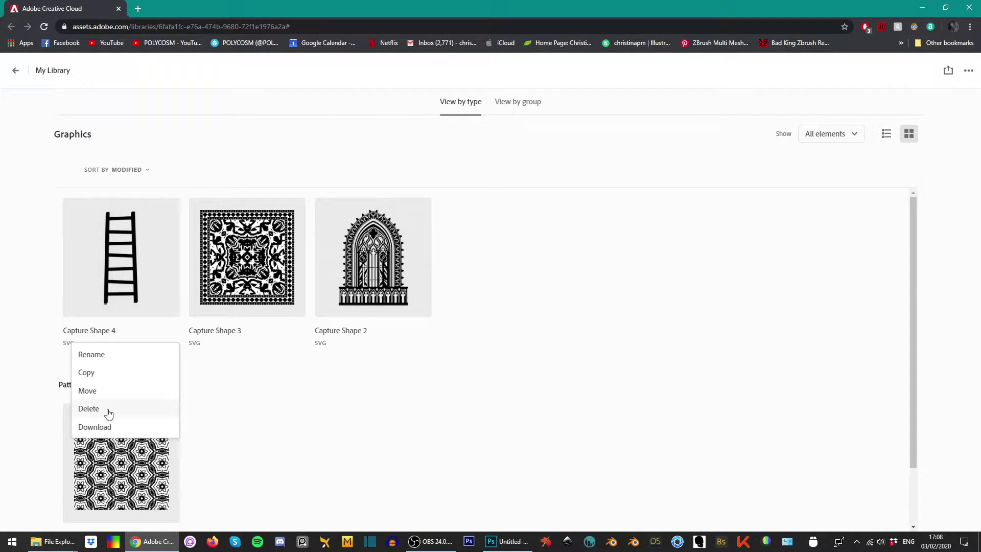
{"action": "left_click", "coordinate": [101, 432]}
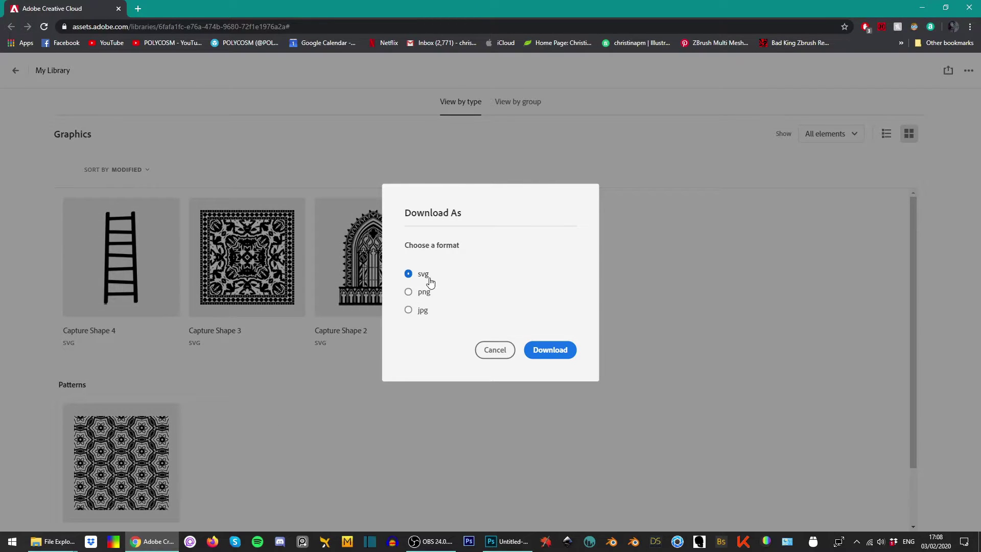
{"action": "left_click", "coordinate": [549, 351]}
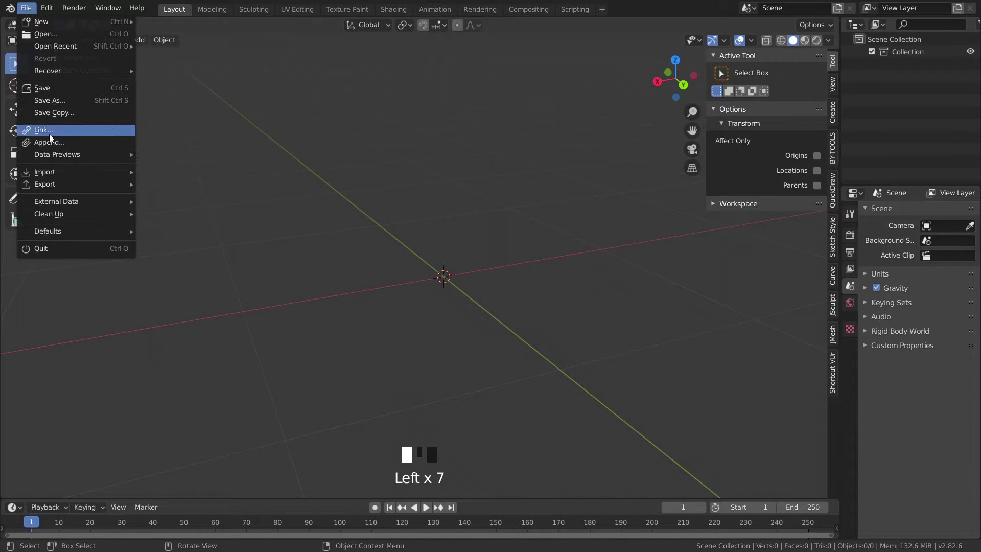
Step: Import Capture Shape 4.svg as a ladder curve and centre it in the view
{"action": "mouse_move", "coordinate": [56, 175]}
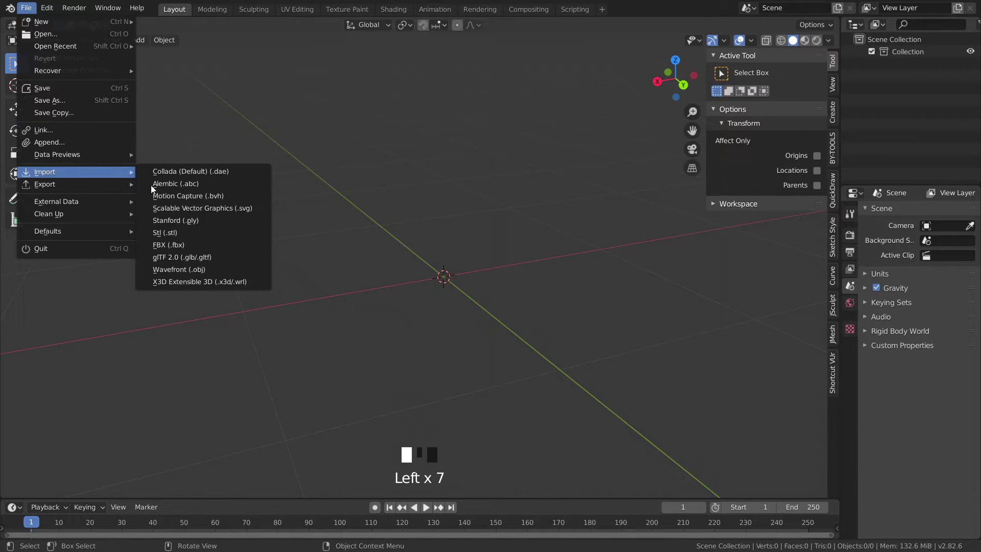
{"action": "left_click", "coordinate": [217, 209]}
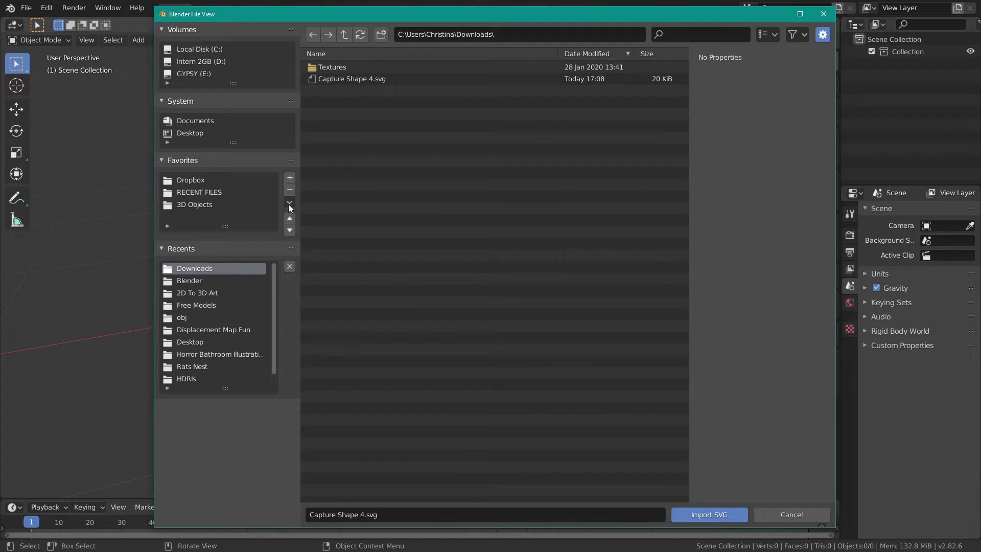
{"action": "left_click", "coordinate": [341, 80]}
{"action": "left_click", "coordinate": [723, 516]}
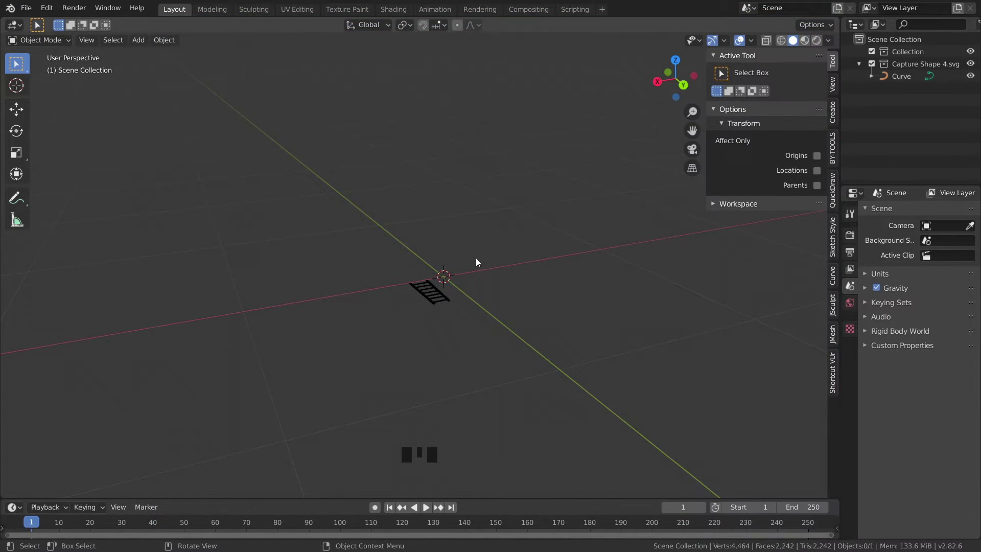
{"action": "left_click", "coordinate": [439, 299]}
{"action": "scroll", "coordinate": [438, 300], "scroll_direction": "up", "scroll_amount": 6}
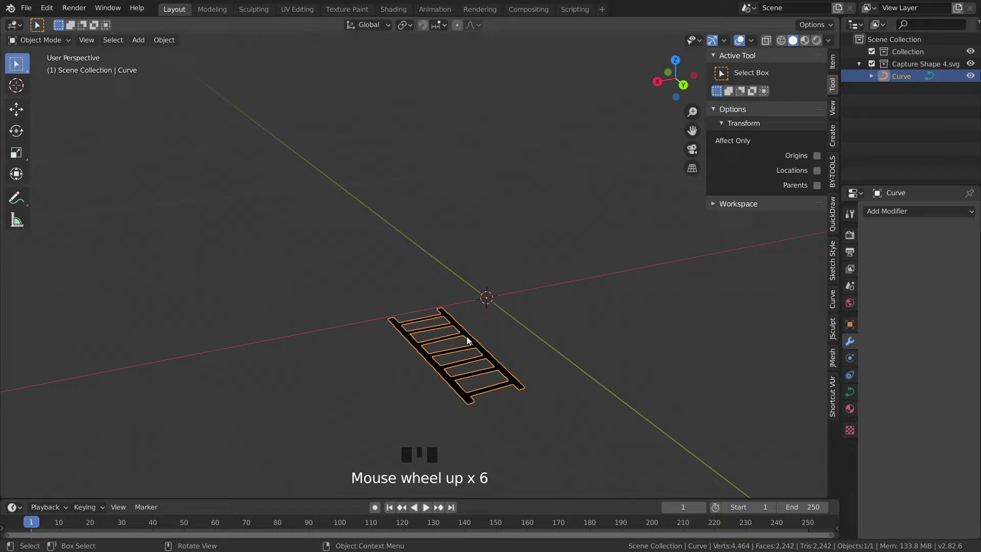
{"action": "middle_click_drag", "start_coordinate": [486, 297], "coordinate": [487, 264], "text": "shift"}
Step: Reset the ladder's origin, then scale it up and move it into position
{"action": "right_click", "coordinate": [487, 264]}
{"action": "mouse_move", "coordinate": [460, 135]}
{"action": "left_click", "coordinate": [567, 175]}
{"action": "key", "text": "s"}
{"action": "left_click", "coordinate": [613, 199]}
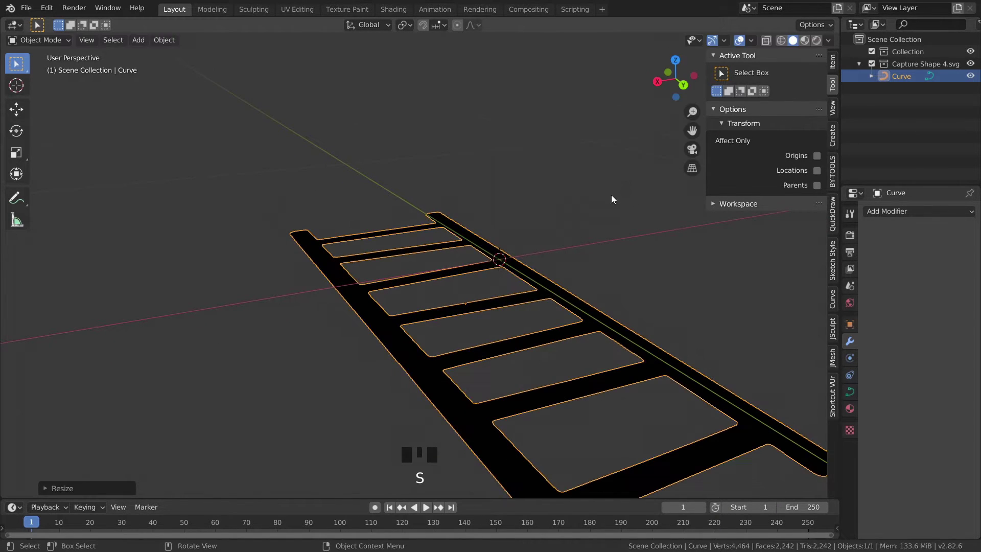
{"action": "key", "text": "g"}
{"action": "left_click", "coordinate": [588, 209]}
Step: Remove the ladder's material slot so it displays red
{"action": "middle_click_drag", "start_coordinate": [587, 210], "coordinate": [591, 274]}
{"action": "left_click", "coordinate": [850, 409]}
{"action": "left_click", "coordinate": [970, 223]}
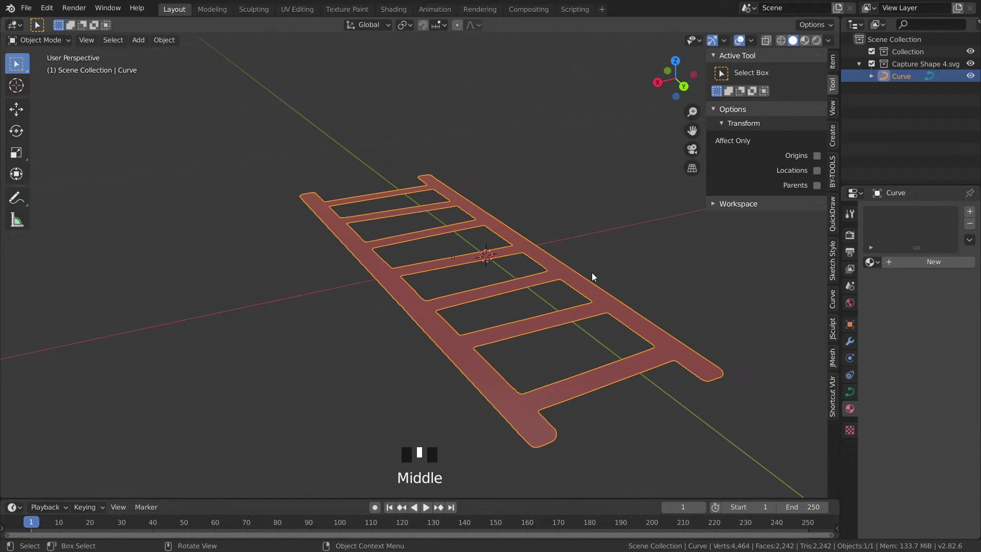
Step: Add a Solidify modifier to the ladder curve with 0.007 m thickness
{"action": "left_click", "coordinate": [851, 344]}
{"action": "left_click", "coordinate": [901, 214]}
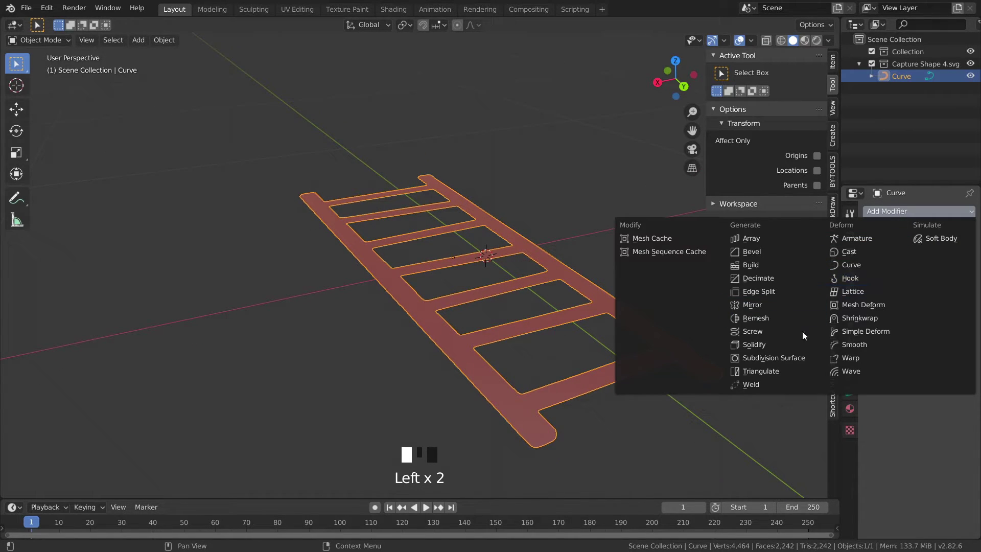
{"action": "left_click", "coordinate": [799, 344]}
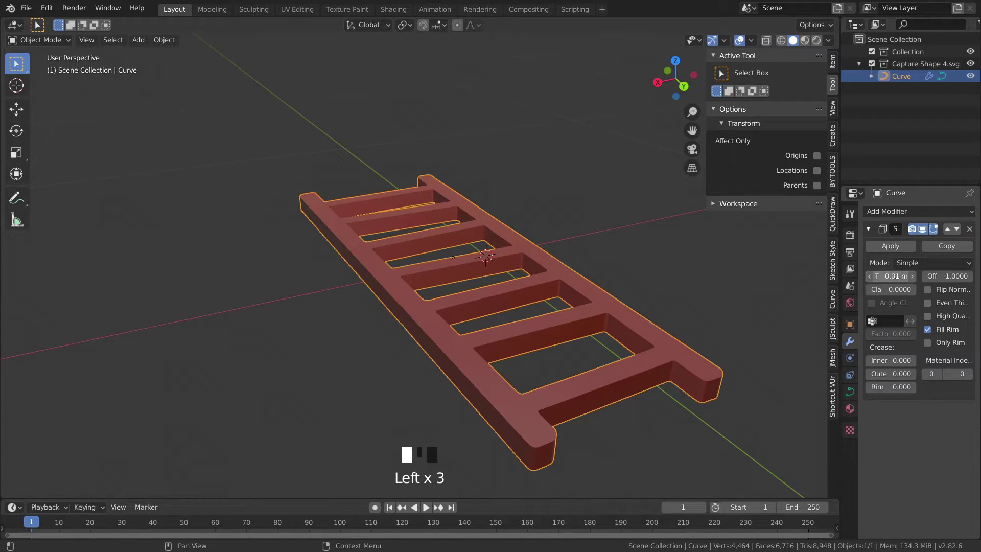
{"action": "mouse_move", "coordinate": [891, 275]}
{"action": "left_mouse_down"}
{"action": "mouse_move", "coordinate": [876, 275]}
{"action": "mouse_move", "coordinate": [891, 276]}
{"action": "left_mouse_up"}
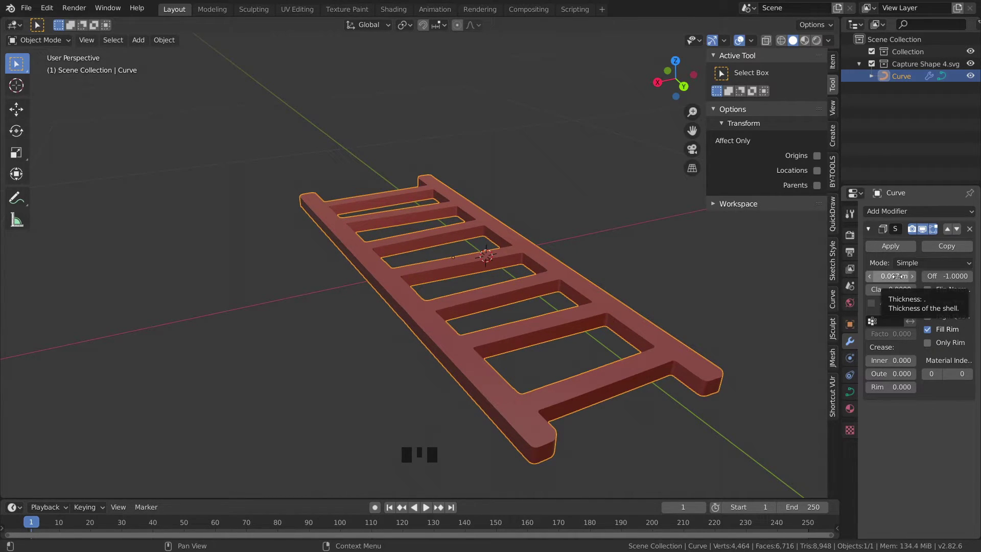
{"action": "left_click", "coordinate": [890, 245]}
Step: Convert the ladder curve to a mesh and enter Edit Mode
{"action": "right_click", "coordinate": [521, 257]}
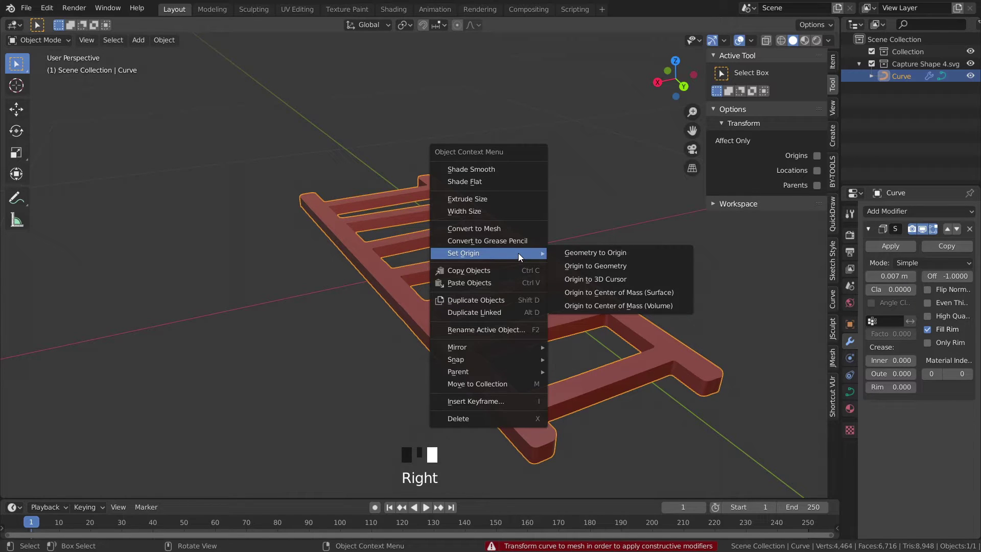
{"action": "left_click", "coordinate": [509, 228]}
{"action": "key", "text": "Tab"}
{"action": "scroll", "coordinate": [349, 218], "scroll_direction": "up", "scroll_amount": 4}
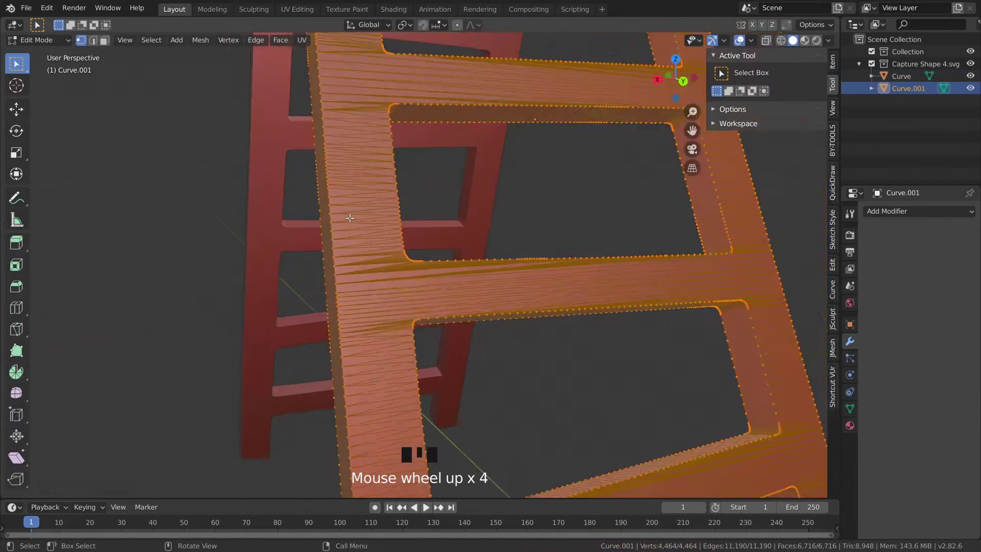
{"action": "scroll", "coordinate": [350, 217], "scroll_direction": "up", "scroll_amount": 1}
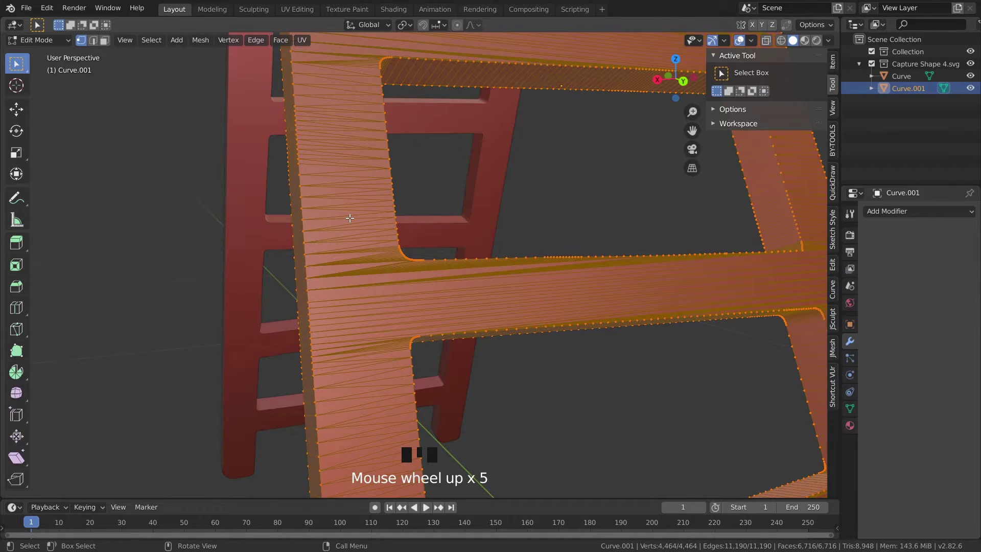
Step: Run Limited Dissolve on the ladder mesh and raise its Max Angle slightly
{"action": "left_click", "coordinate": [201, 44]}
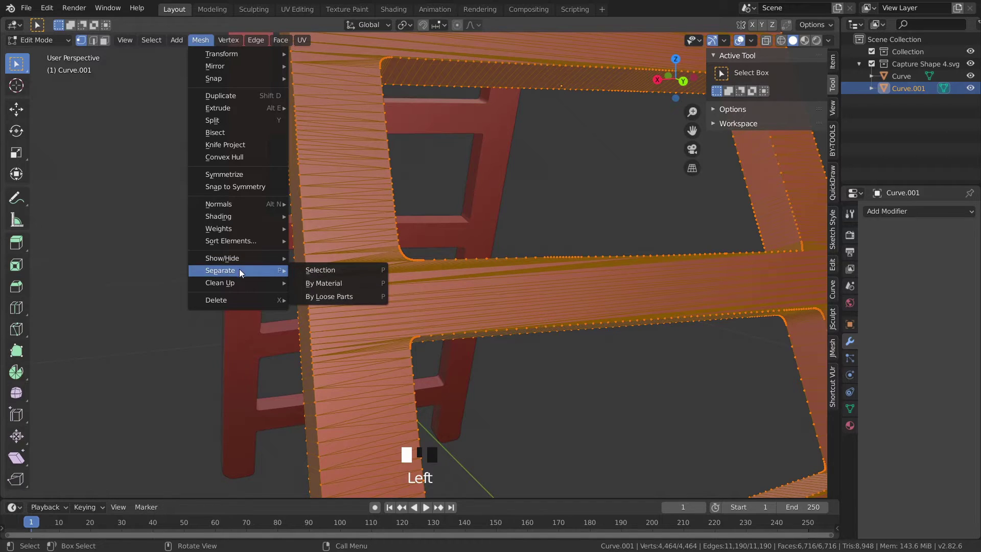
{"action": "mouse_move", "coordinate": [272, 284]}
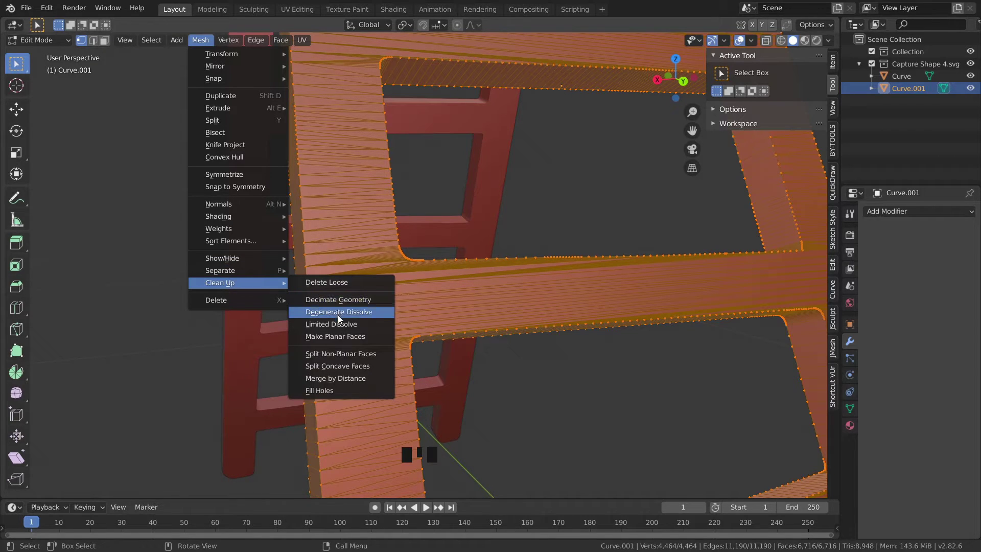
{"action": "left_click", "coordinate": [340, 325]}
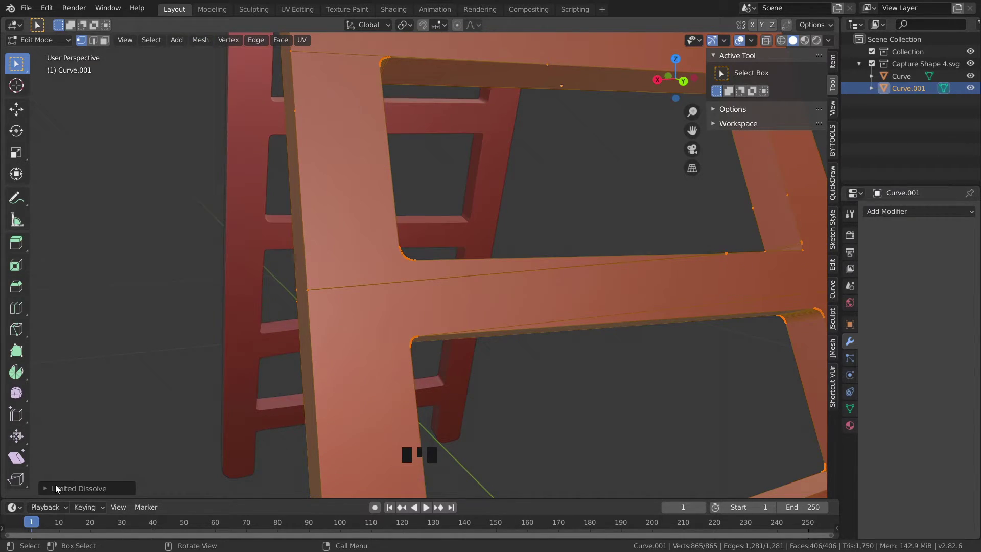
{"action": "left_click", "coordinate": [46, 489]}
{"action": "left_click_drag", "start_coordinate": [164, 409], "coordinate": [250, 409]}
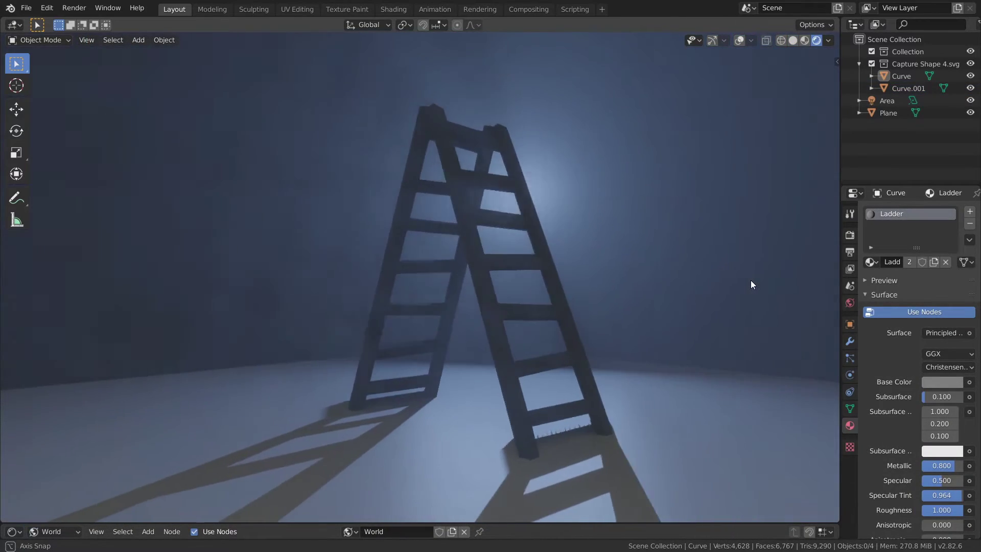
Step: Orbit around the rendered A-frame ladder to see it from a new angle
{"action": "middle_click_drag", "start_coordinate": [759, 279], "coordinate": [824, 282]}
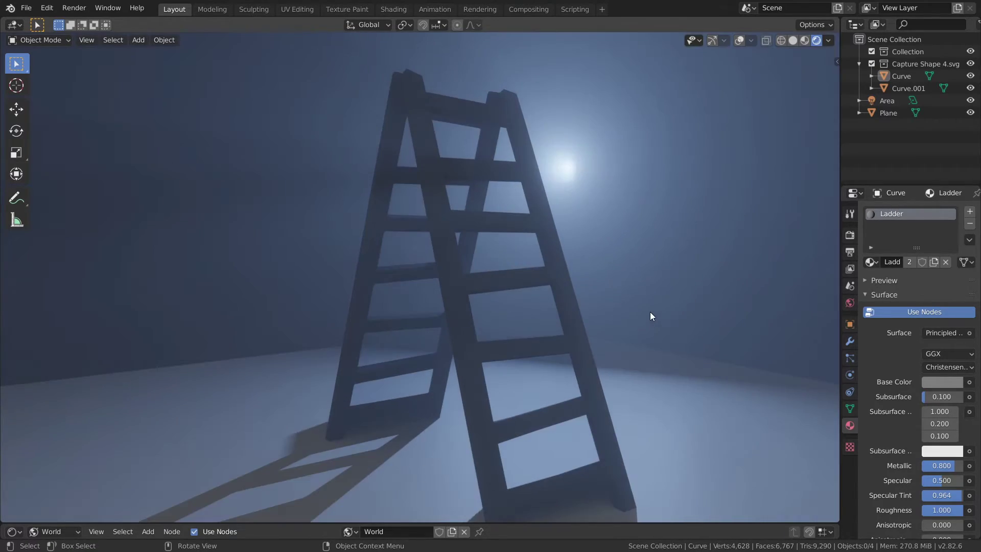
{"action": "left_click", "coordinate": [202, 40]}
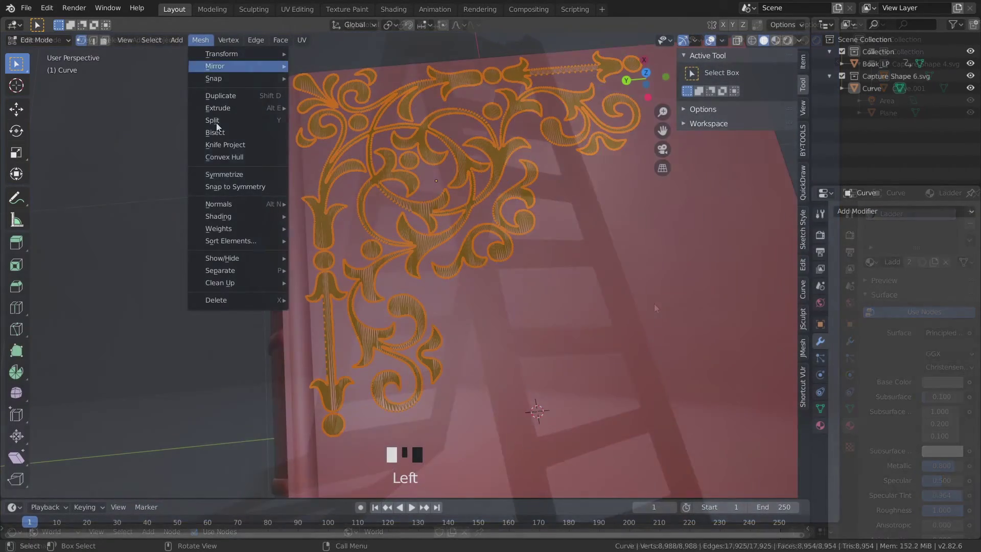
Step: Limited Dissolve the ornament mesh with a slightly higher Max Angle
{"action": "mouse_move", "coordinate": [276, 282]}
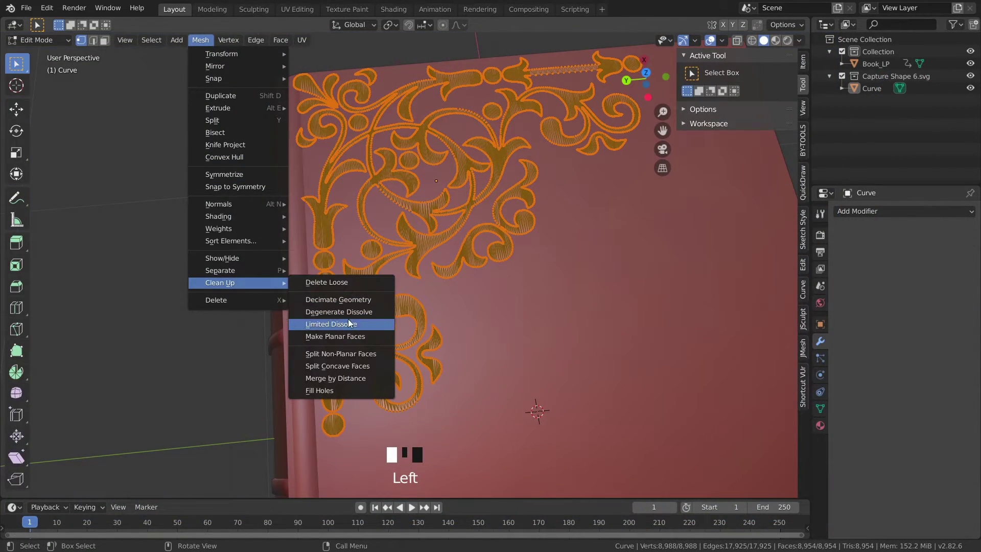
{"action": "left_click", "coordinate": [369, 324]}
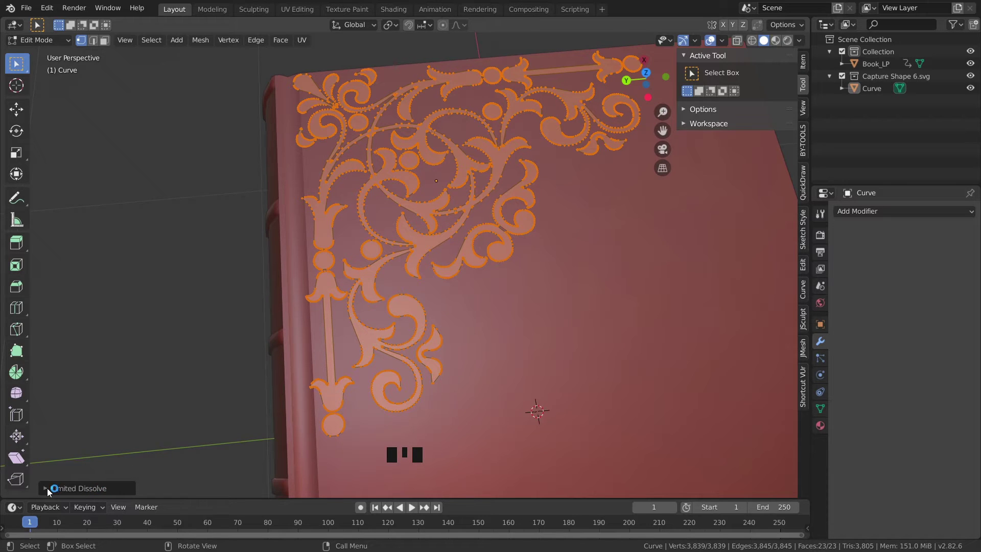
{"action": "left_click", "coordinate": [49, 492]}
{"action": "mouse_move", "coordinate": [163, 409]}
{"action": "left_mouse_down"}
{"action": "mouse_move", "coordinate": [133, 409]}
{"action": "mouse_move", "coordinate": [164, 409]}
{"action": "left_mouse_up"}
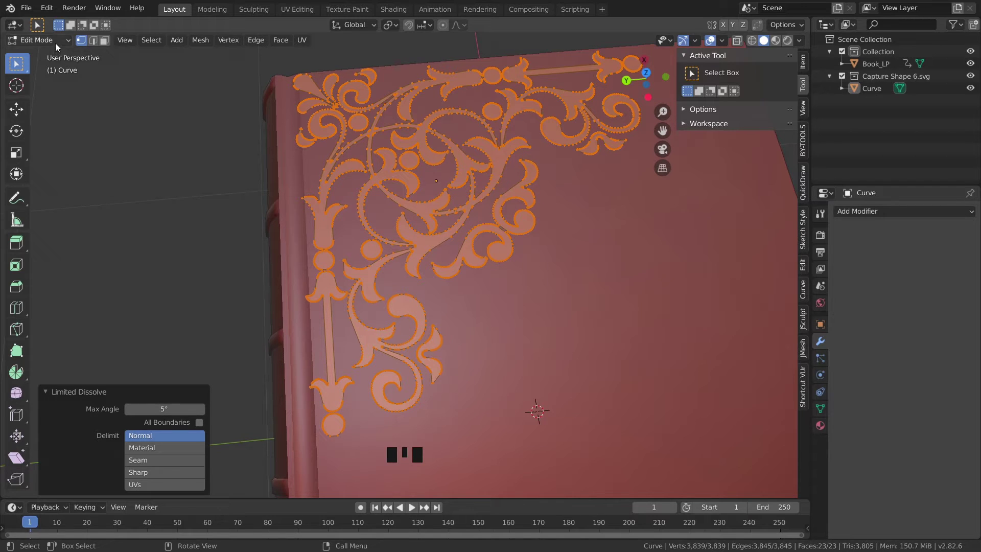
Step: Back in Object Mode, add a Solidify modifier giving the ornament 0.01 m thickness
{"action": "left_click", "coordinate": [39, 40]}
{"action": "left_click", "coordinate": [39, 53]}
{"action": "left_click", "coordinate": [430, 211]}
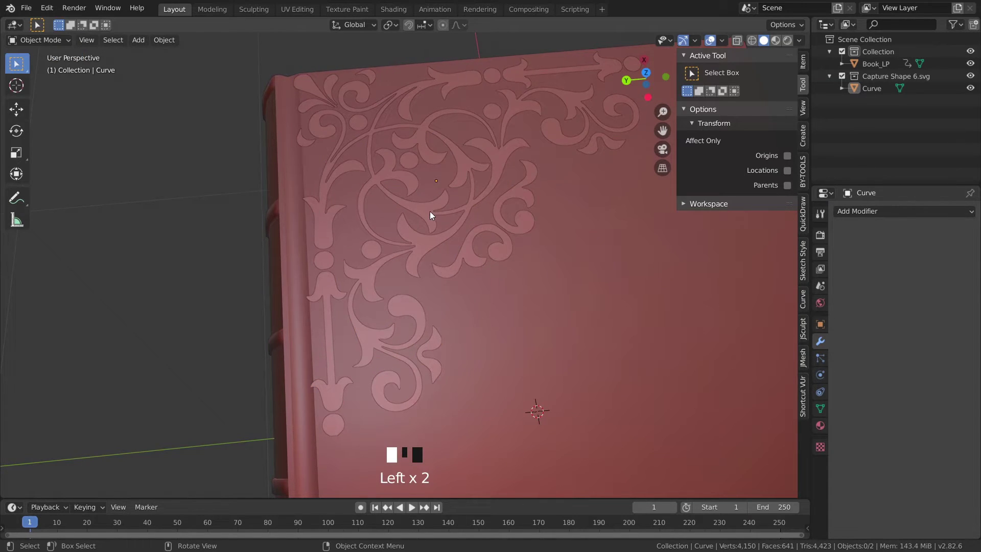
{"action": "left_click", "coordinate": [865, 211]}
{"action": "left_click", "coordinate": [729, 397]}
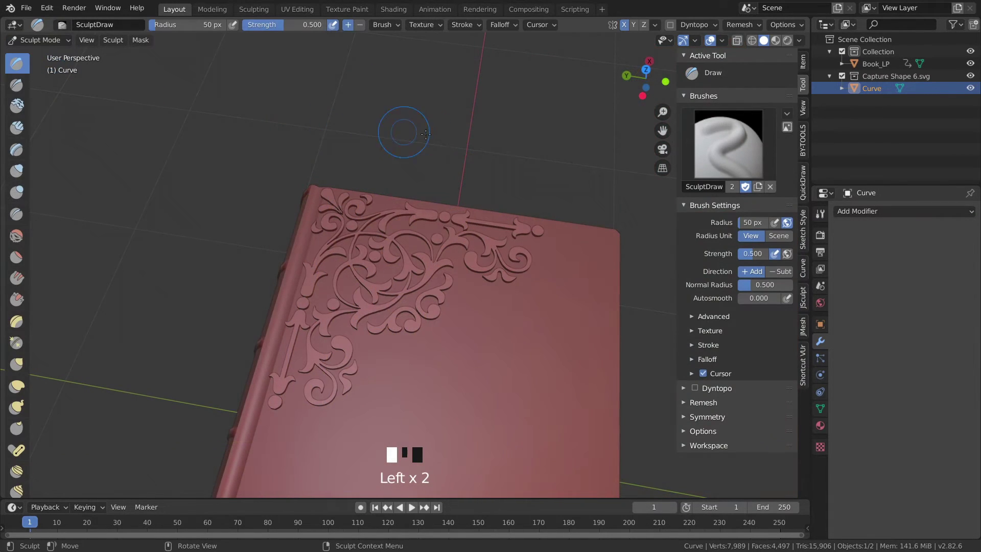
{"action": "left_click", "coordinate": [739, 25]}
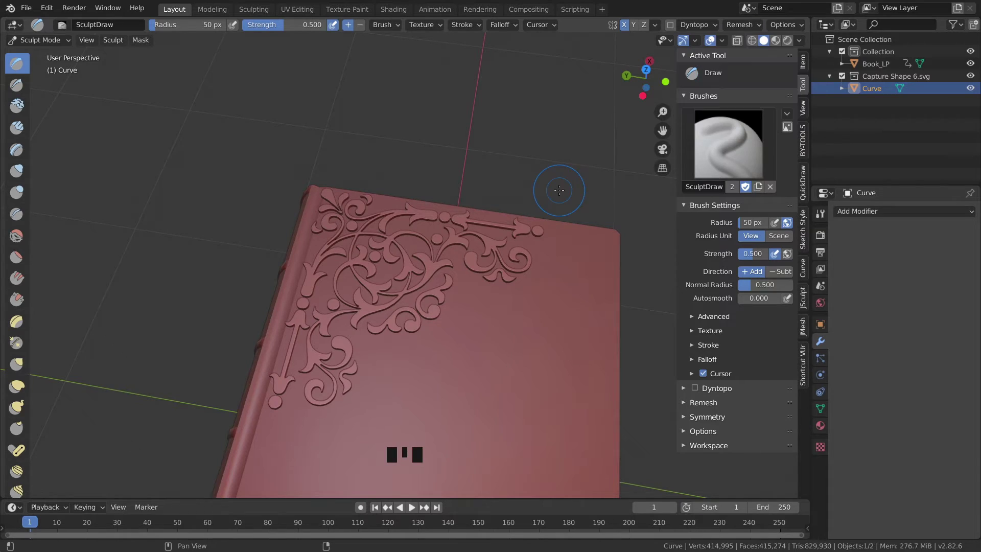
Step: Inspect the remeshed book cover, test a Draw stroke, and return to Object Mode
{"action": "mouse_move", "coordinate": [559, 191]}
{"action": "middle_mouse_down"}
{"action": "mouse_move", "coordinate": [532, 210]}
{"action": "mouse_move", "coordinate": [527, 187]}
{"action": "middle_mouse_up"}
{"action": "scroll", "coordinate": [535, 216], "scroll_direction": "up", "scroll_amount": 5}
{"action": "scroll", "coordinate": [513, 192], "scroll_direction": "down", "scroll_amount": 3}
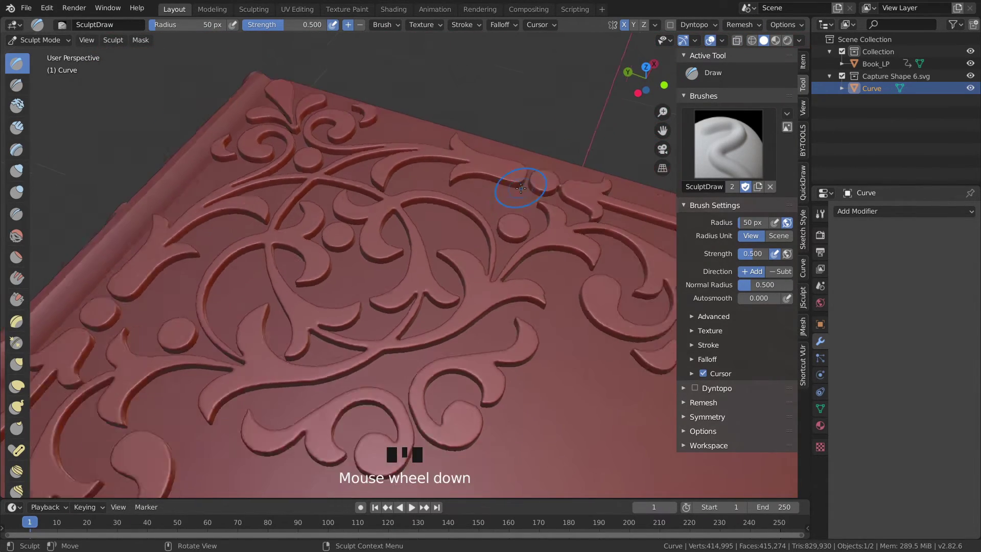
{"action": "mouse_move", "coordinate": [457, 286]}
{"action": "left_mouse_down"}
{"action": "mouse_move", "coordinate": [431, 311]}
{"action": "mouse_move", "coordinate": [388, 316]}
{"action": "left_mouse_up"}
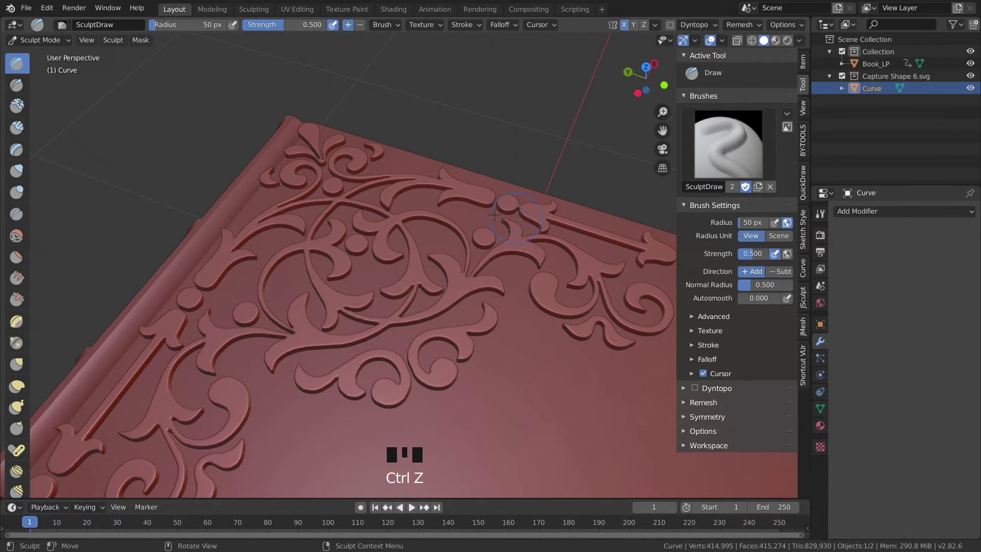
{"action": "scroll", "coordinate": [367, 269], "scroll_direction": "down", "scroll_amount": 2}
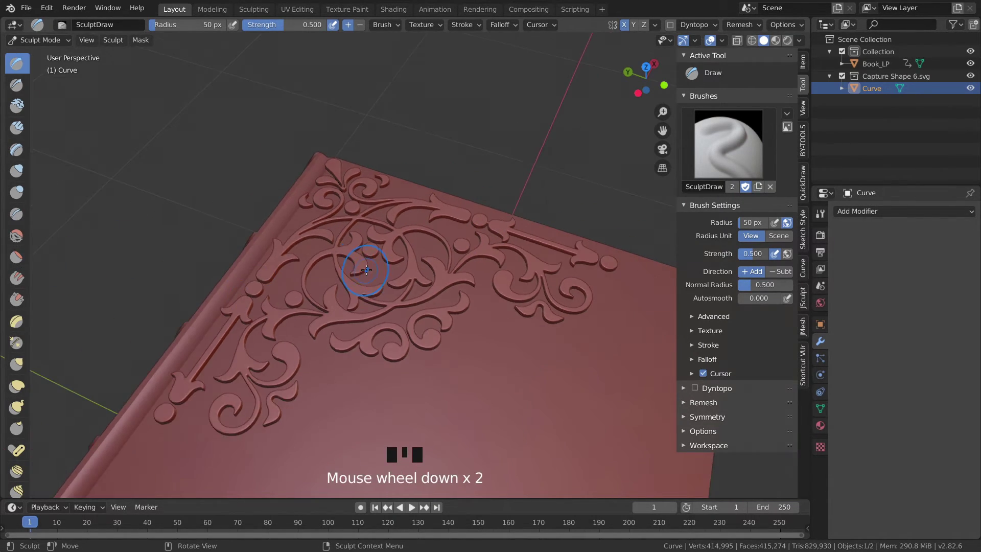
{"action": "left_click", "coordinate": [24, 39]}
{"action": "left_click", "coordinate": [28, 51]}
{"action": "middle_click_drag", "start_coordinate": [434, 180], "coordinate": [571, 168]}
{"action": "scroll", "coordinate": [524, 177], "scroll_direction": "down", "scroll_amount": 3}
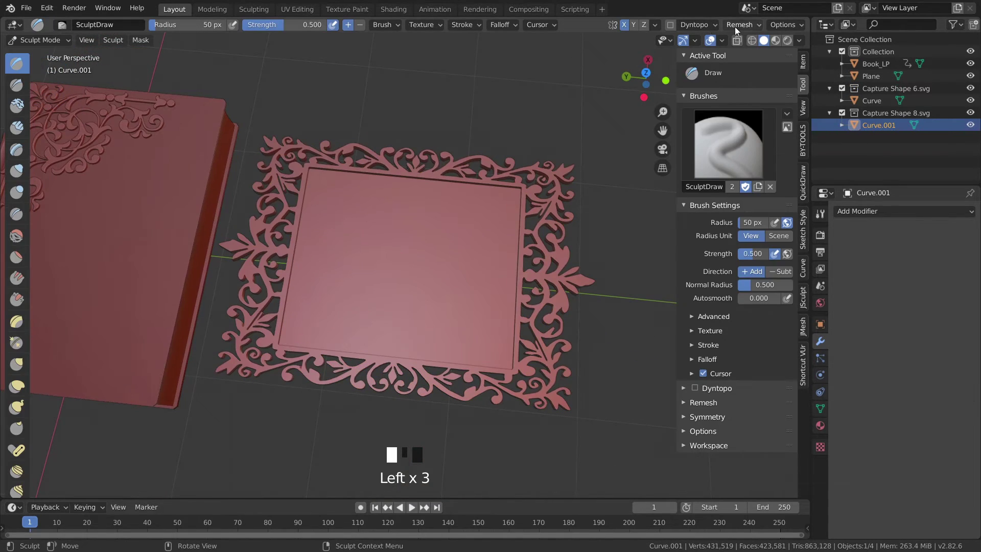
Step: Remesh the rectangular frame with a new voxel size and Limited Dissolve the oval frame
{"action": "left_click", "coordinate": [736, 27]}
{"action": "double_click", "coordinate": [751, 46]}
{"action": "type", "text": ".0005"}
{"action": "left_click", "coordinate": [741, 127]}
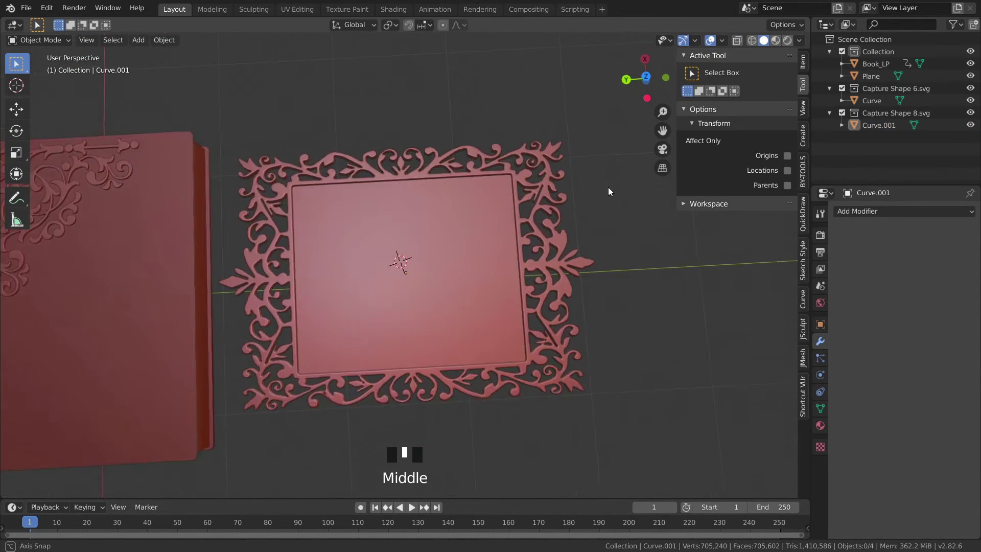
{"action": "scroll", "coordinate": [398, 276], "scroll_direction": "down", "scroll_amount": 3}
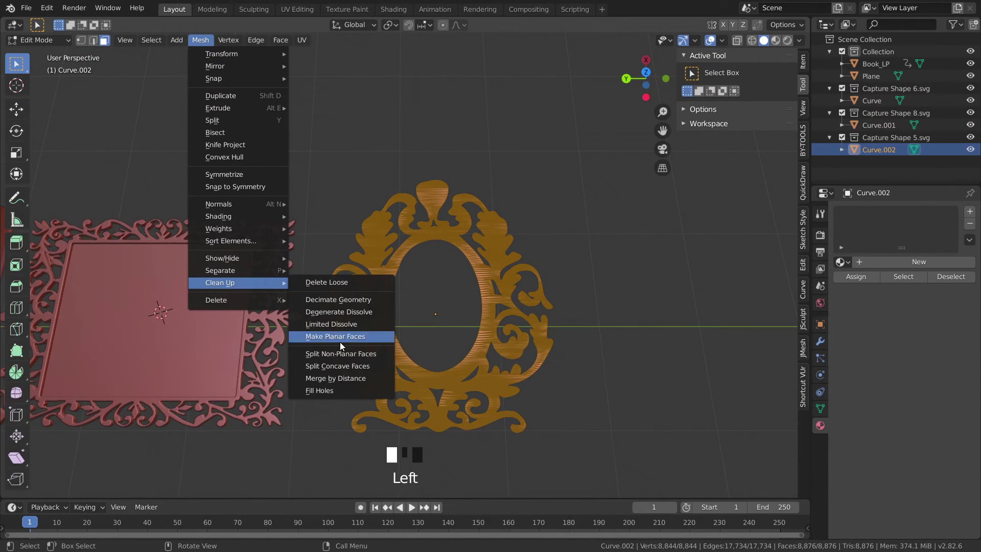
{"action": "left_click", "coordinate": [331, 324]}
{"action": "left_click", "coordinate": [820, 342]}
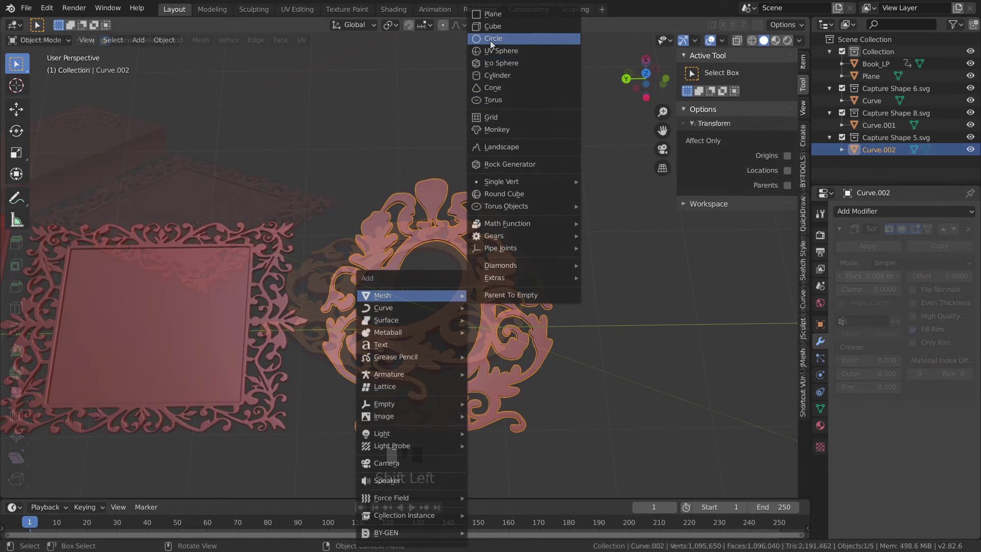
Step: Add a plane and move it vertically into the oval frame from top view
{"action": "left_click", "coordinate": [493, 13]}
{"action": "key", "text": "g"}
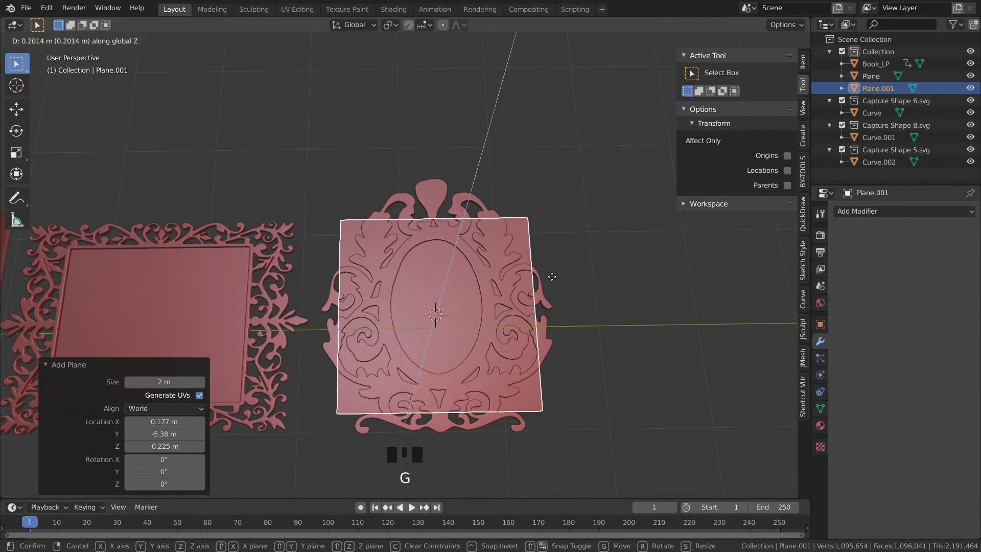
{"action": "key", "text": "KP_7"}
{"action": "key", "text": "s"}
{"action": "left_click", "coordinate": [396, 256]}
Step: Stretch the plane along X, subdivide it into an oval, and size it to fill the opening
{"action": "key", "text": "s"}
{"action": "key", "text": "x"}
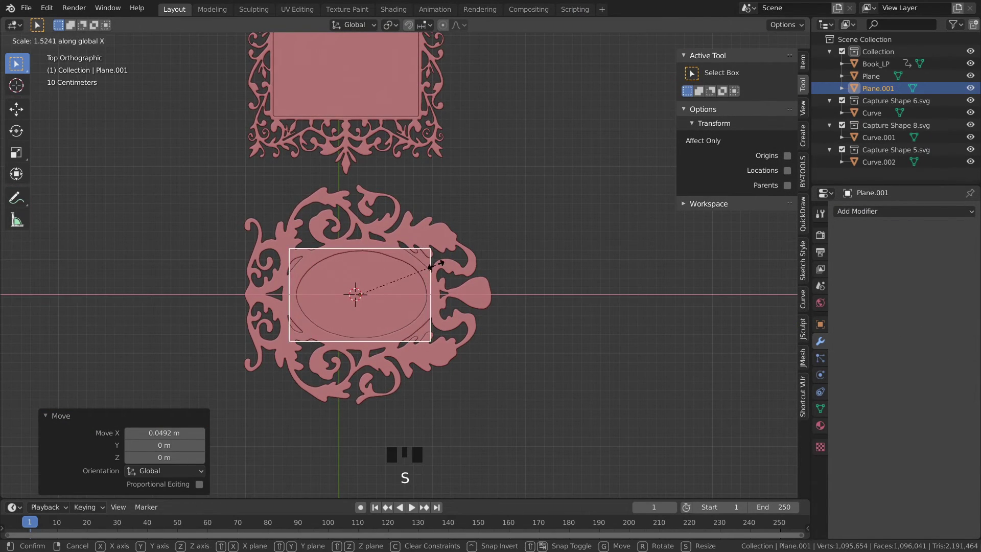
{"action": "left_click", "coordinate": [432, 243]}
{"action": "key", "text": "ctrl+3"}
{"action": "key", "text": "s"}
{"action": "left_click", "coordinate": [519, 294]}
{"action": "scroll", "coordinate": [550, 285], "scroll_direction": "down", "scroll_amount": 3}
{"action": "middle_click_drag", "start_coordinate": [519, 294], "coordinate": [545, 329]}
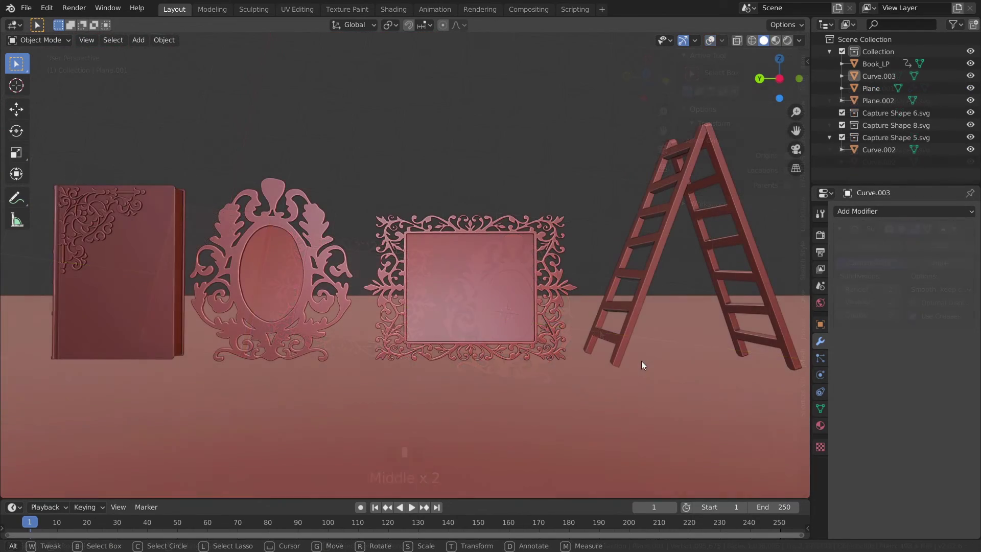
{"action": "scroll", "coordinate": [641, 361], "scroll_direction": "down", "scroll_amount": 2}
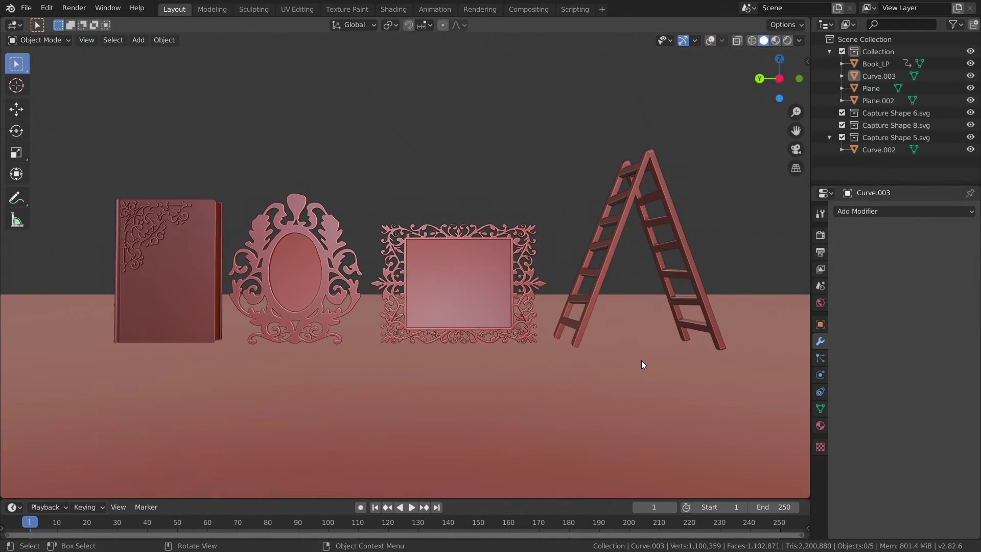
{"action": "mouse_move", "coordinate": [641, 360]}
{"action": "middle_mouse_down"}
{"action": "mouse_move", "coordinate": [587, 371]}
{"action": "mouse_move", "coordinate": [704, 365]}
{"action": "mouse_move", "coordinate": [642, 363]}
{"action": "middle_mouse_up"}
{"action": "middle_click_drag", "start_coordinate": [643, 363], "coordinate": [638, 363]}
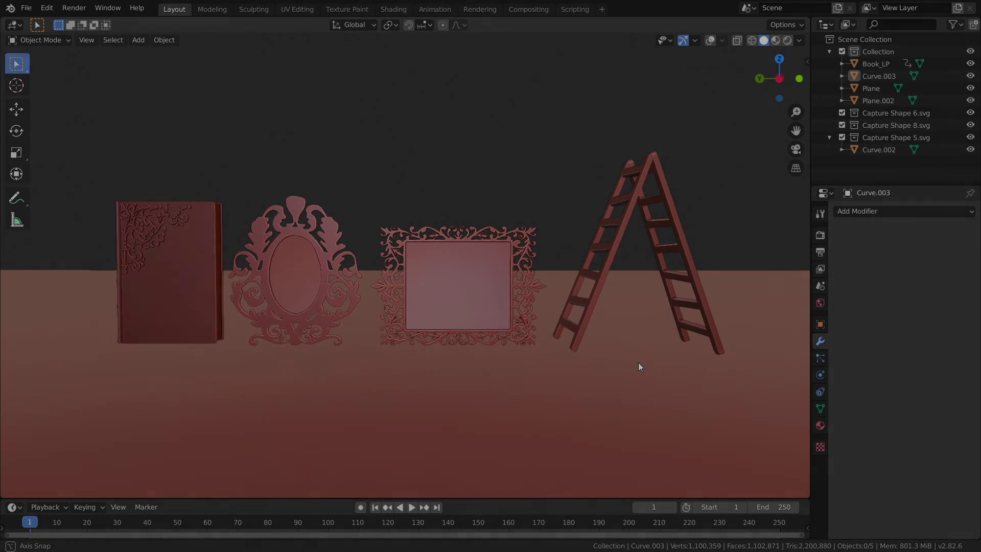